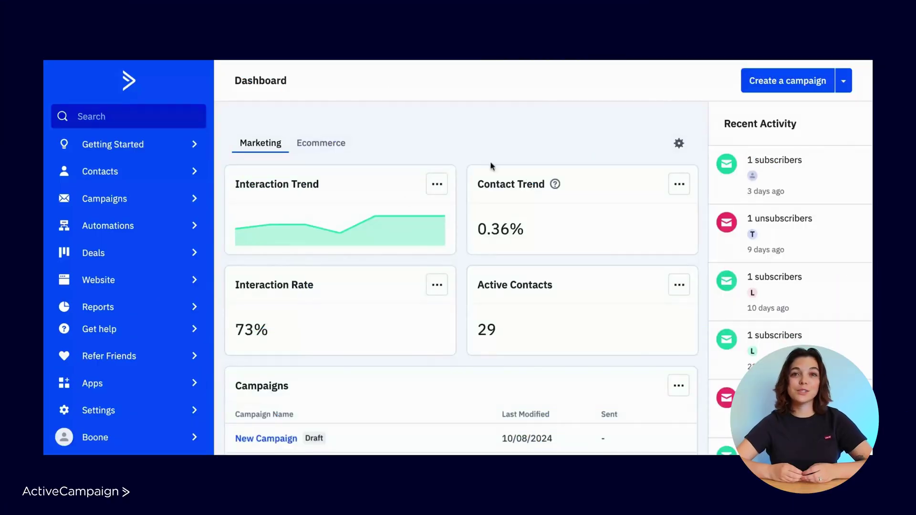
Step: Go to the Website Forms list and start creating a new form
click(190, 280)
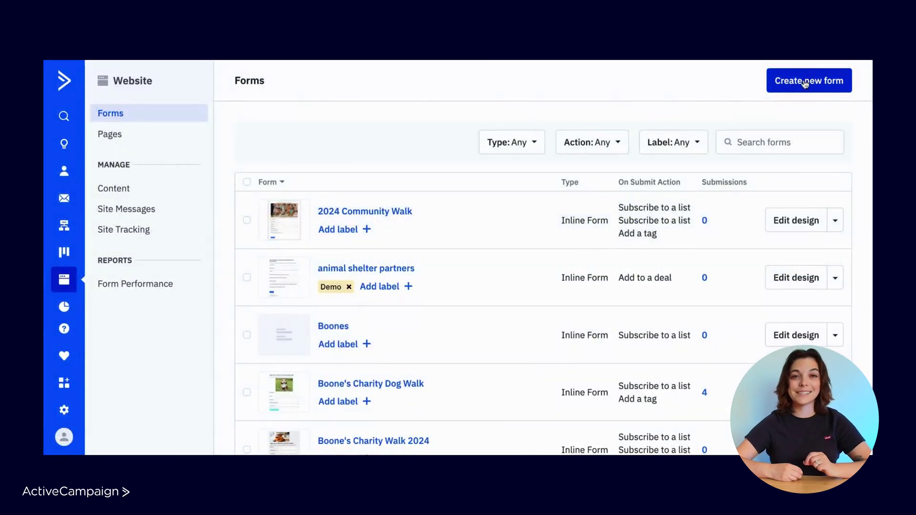
click(805, 82)
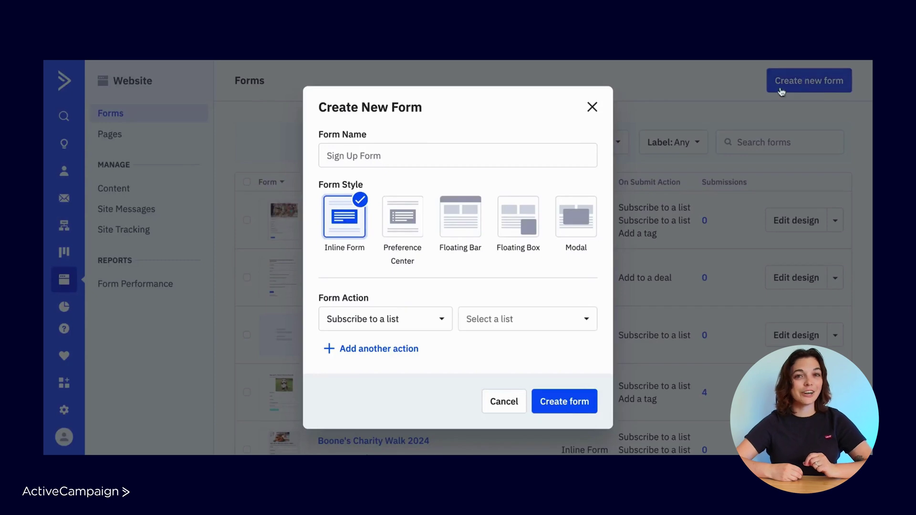
Step: Create inline form 'Animal Shelter Partner Inquiry' that subscribes contacts to the Partner Updates list
click(575, 157)
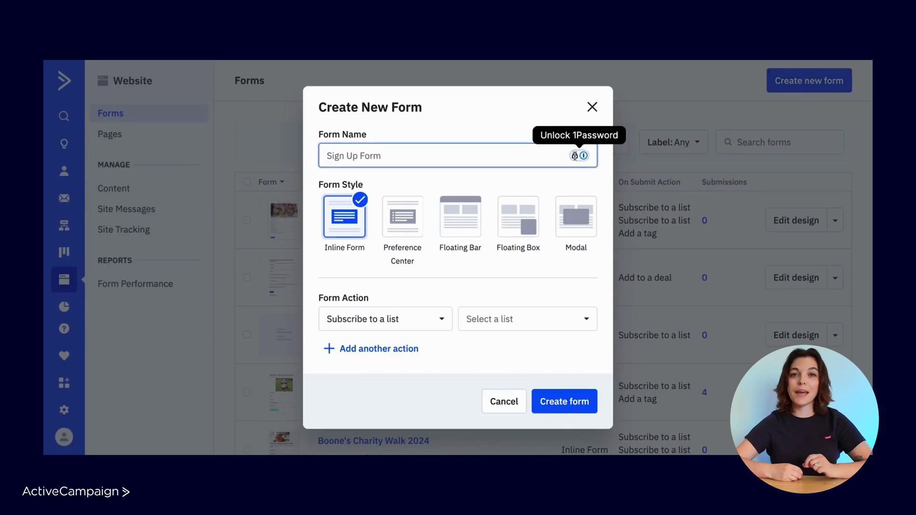
text(Animal S)
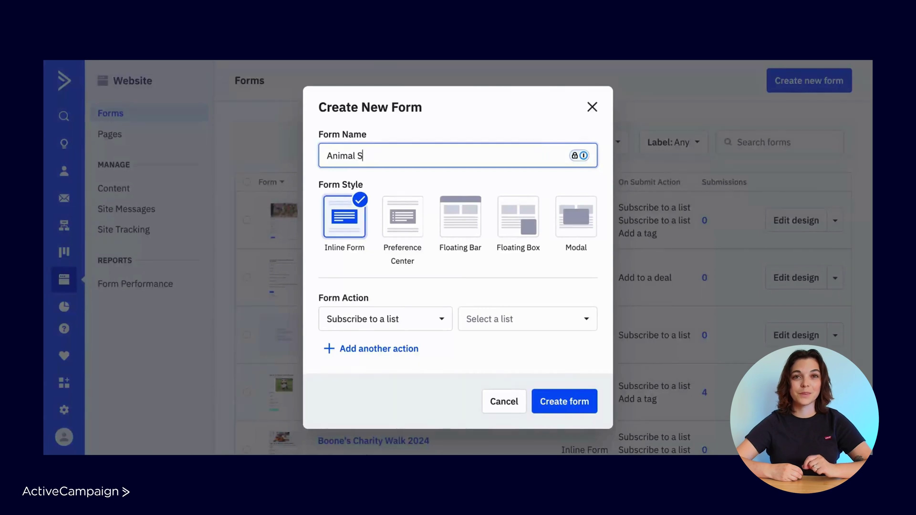
text(helter Partner Inc)
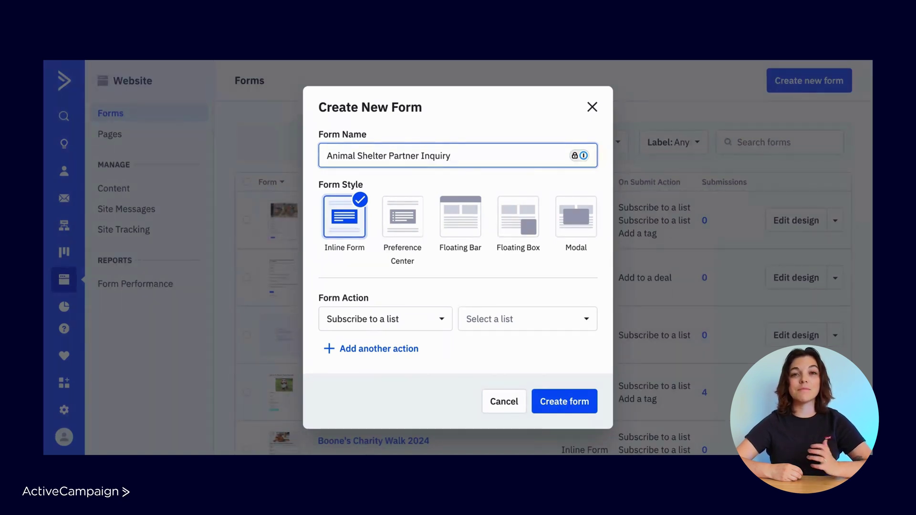
click(414, 319)
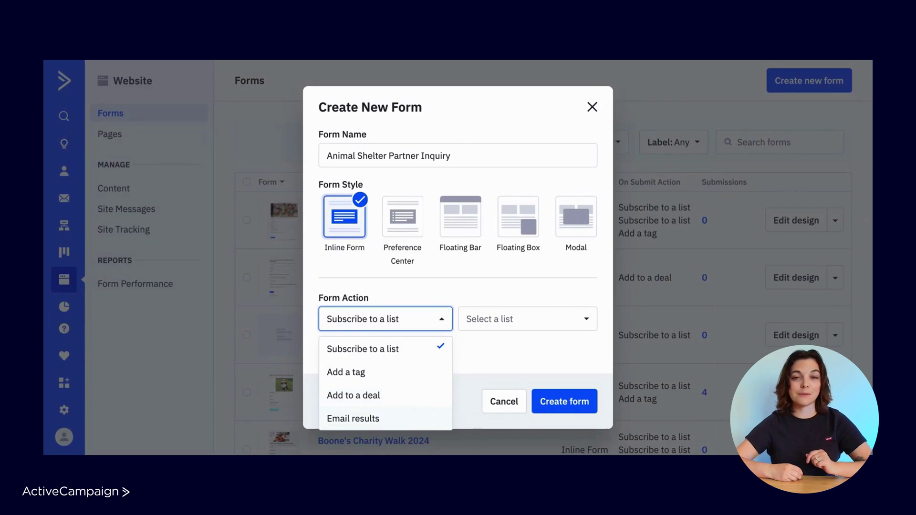
click(416, 352)
click(490, 322)
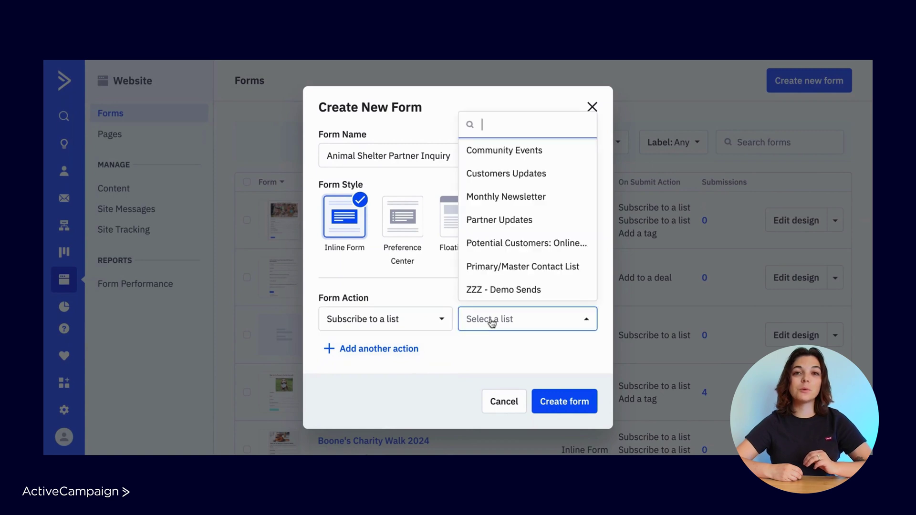
click(492, 222)
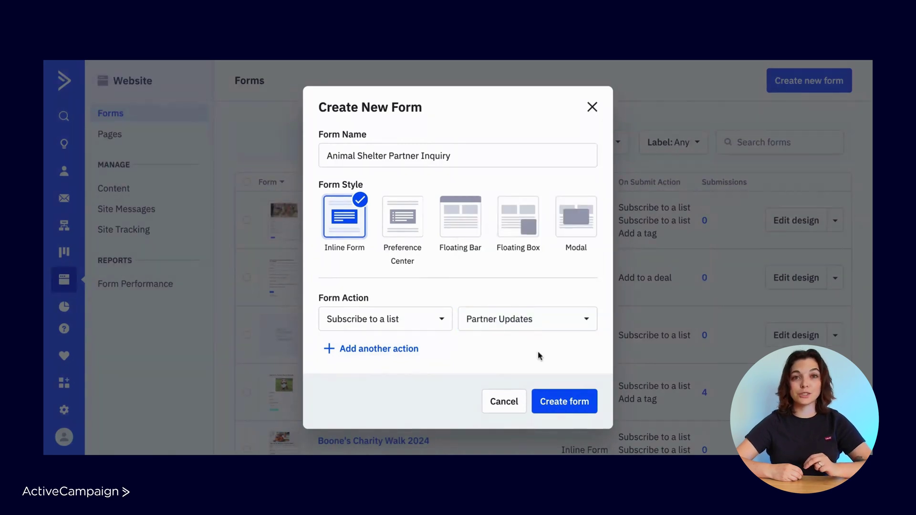
click(560, 402)
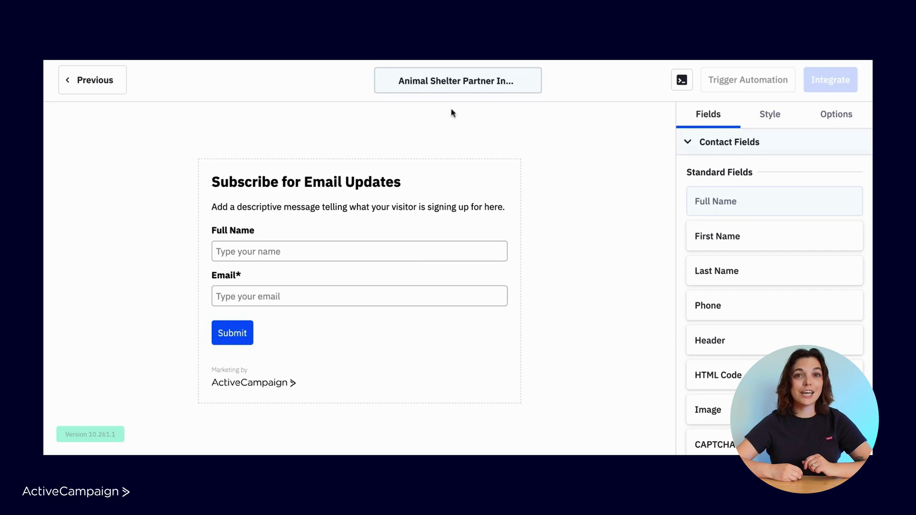
Step: Replace the form heading with a question about partnering with Boone's Bandanas
click(369, 183)
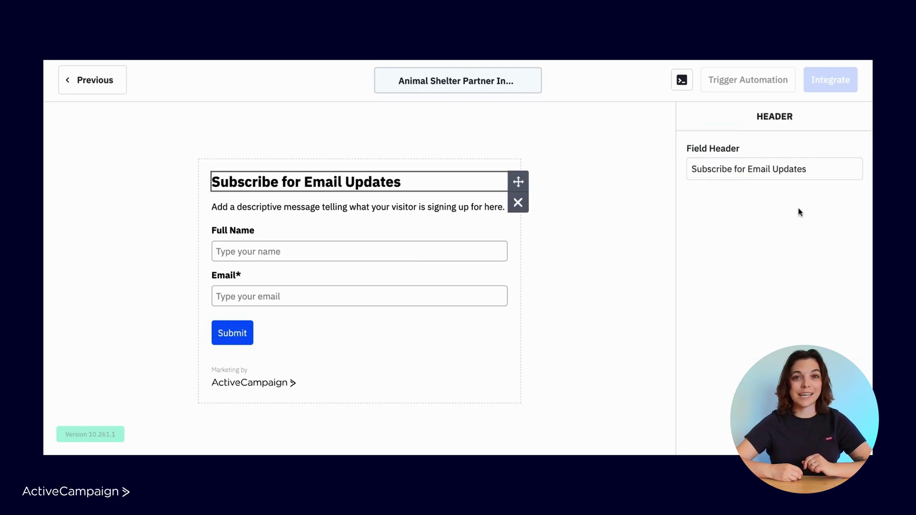
triple_click(778, 169)
text(Interested in partnering with Boone's Bandanas?)
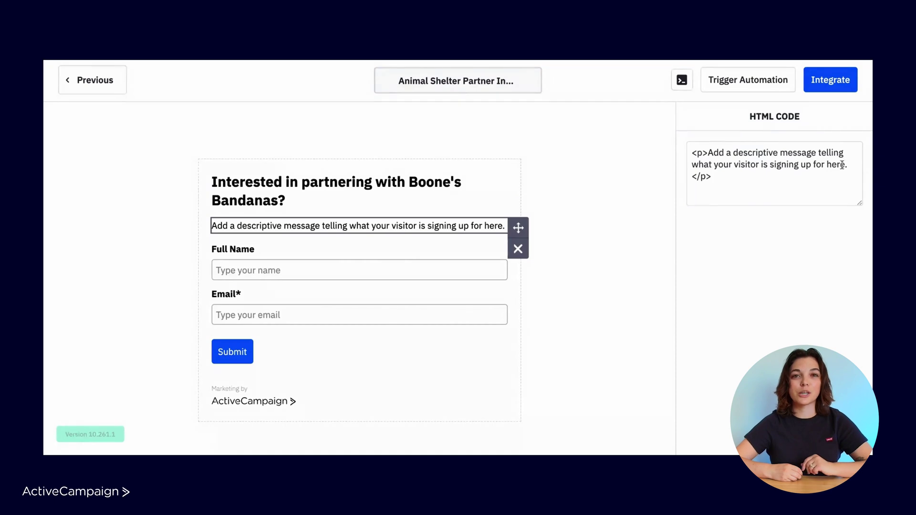
Step: Replace the description with a message inviting animal shelters to get in touch
drag(850, 164, 709, 155)
text(Tell us a bit more about your animal shelter so we can get in touch!)
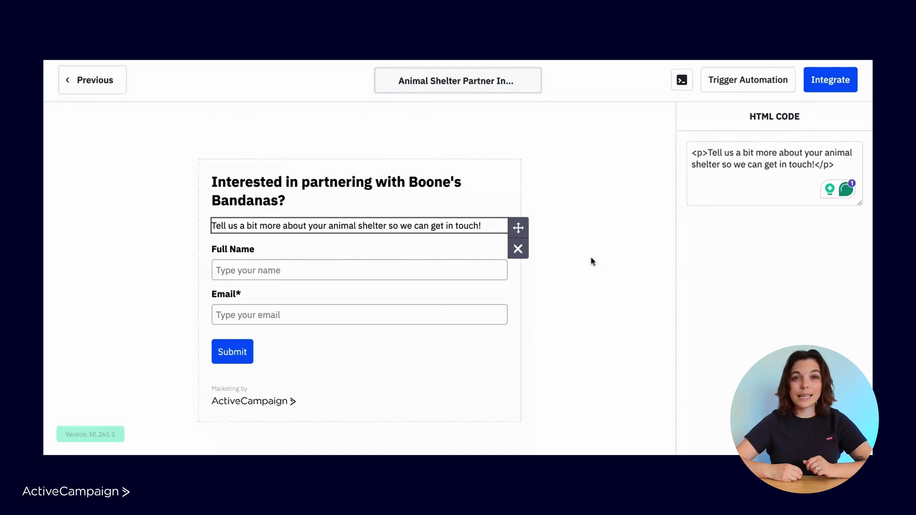
click(592, 261)
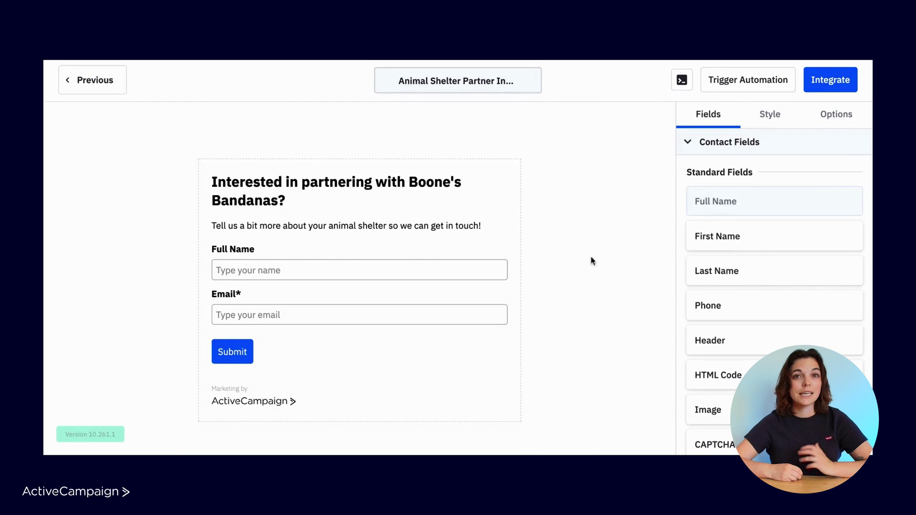
scroll(589, 262, down, 1)
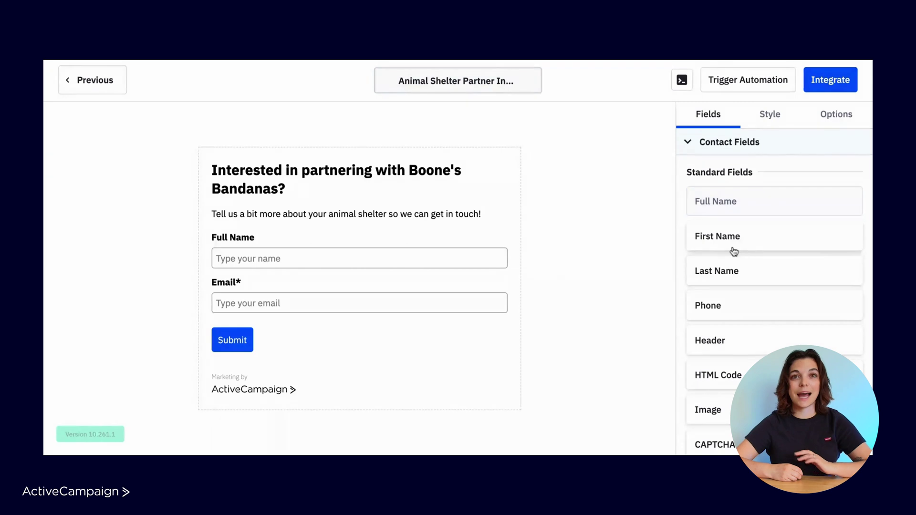
Step: Swap Full Name for First Name and Last Name, then add Phone, Image and CAPTCHA blocks
drag(747, 248, 491, 259)
drag(692, 278, 467, 266)
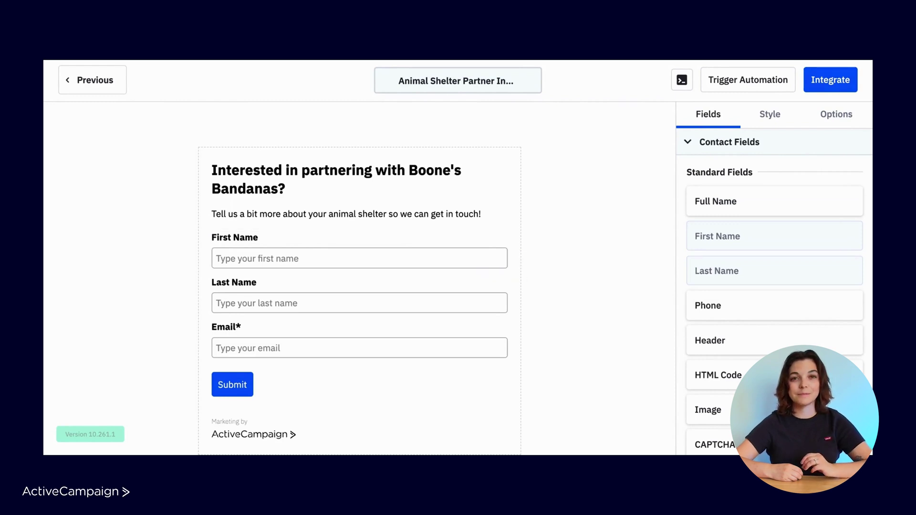
scroll(760, 283, down, 3)
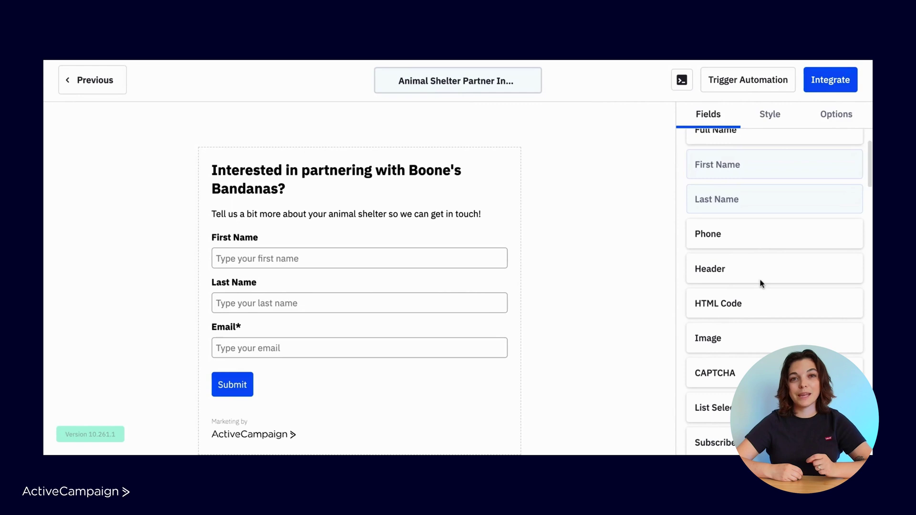
scroll(761, 283, down, 1)
drag(760, 219, 757, 213)
drag(706, 316, 428, 236)
drag(715, 344, 358, 379)
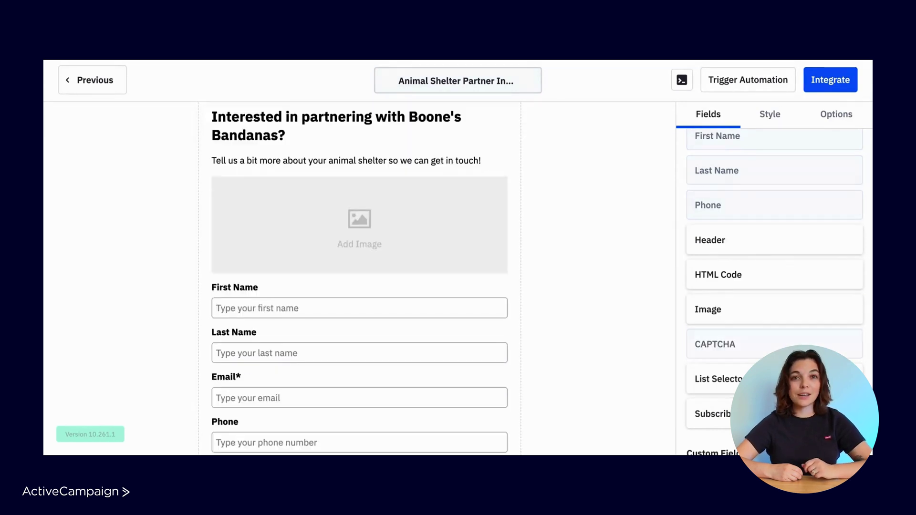
Step: Put the Dogs-folder photo of a golden retriever in a bandana into the image block
click(395, 262)
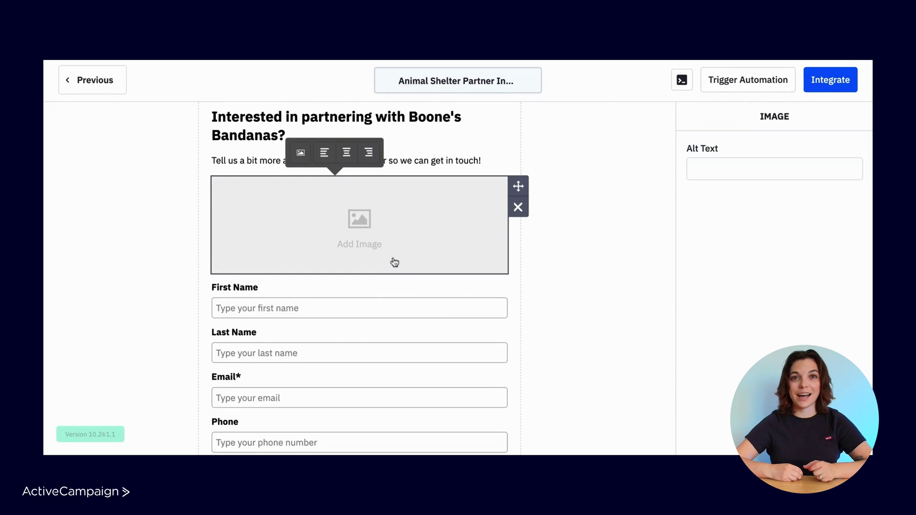
click(302, 154)
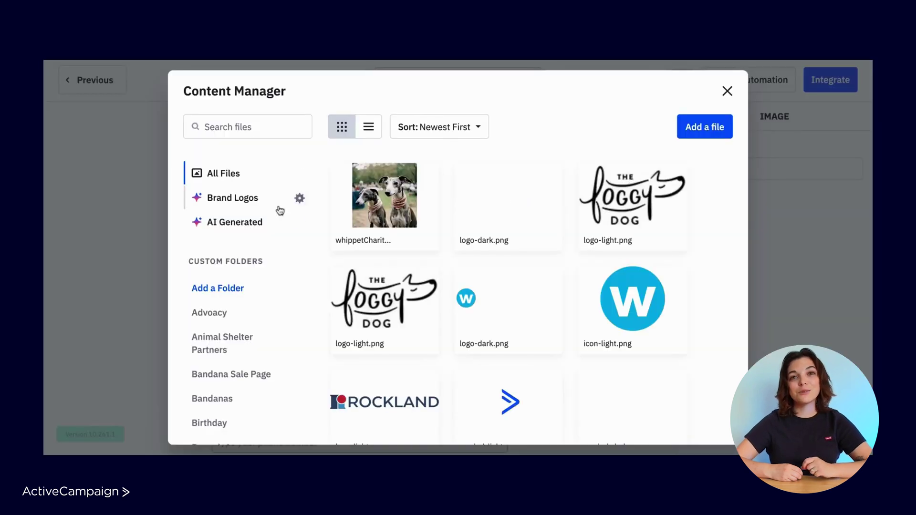
scroll(248, 355, down, 3)
click(229, 403)
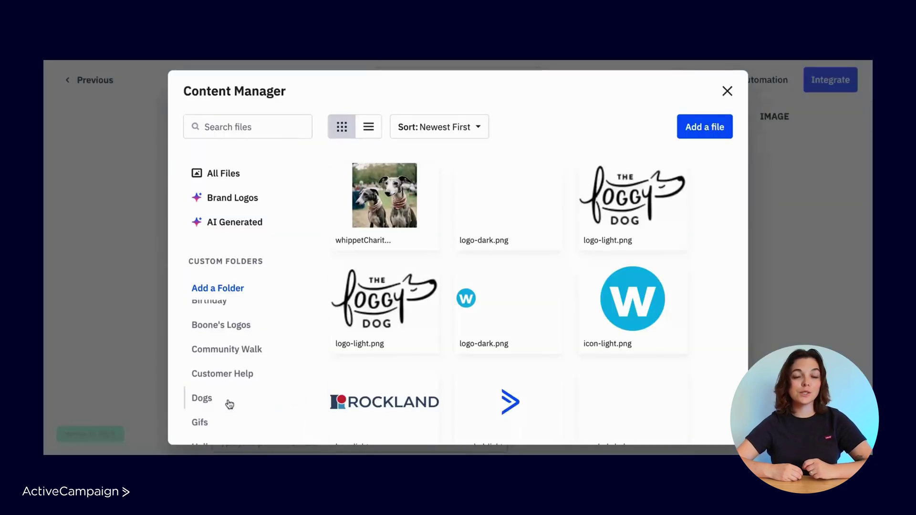
click(376, 186)
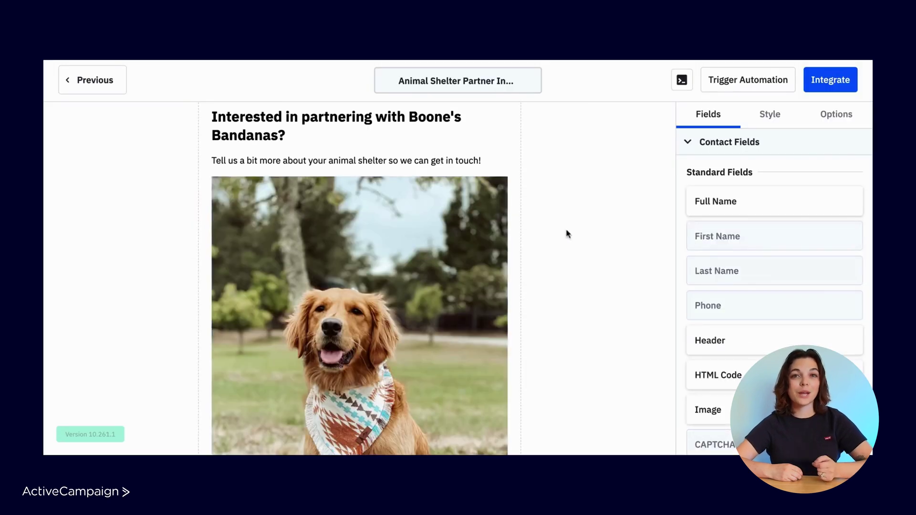
Step: Add shelter detail fields and a comments question 'Anything else you would like to share?'
scroll(567, 233, down, 5)
scroll(773, 286, down, 5)
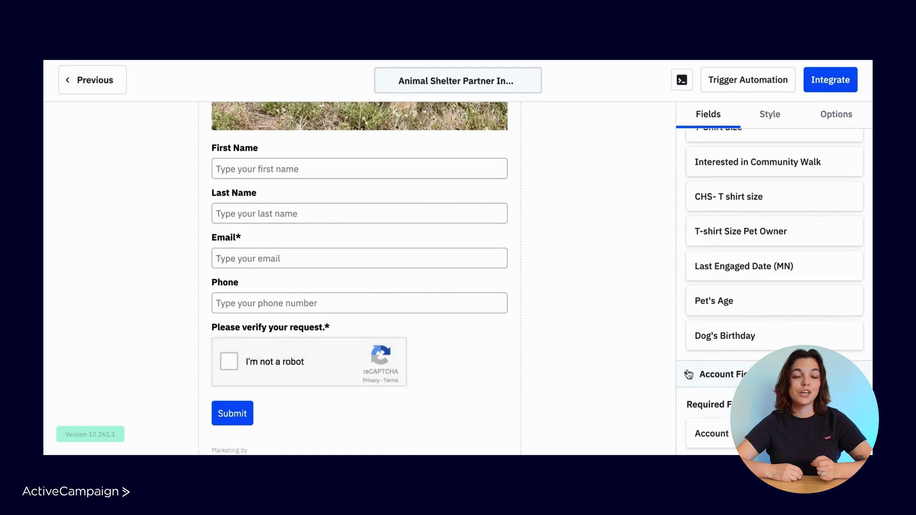
drag(690, 369, 416, 307)
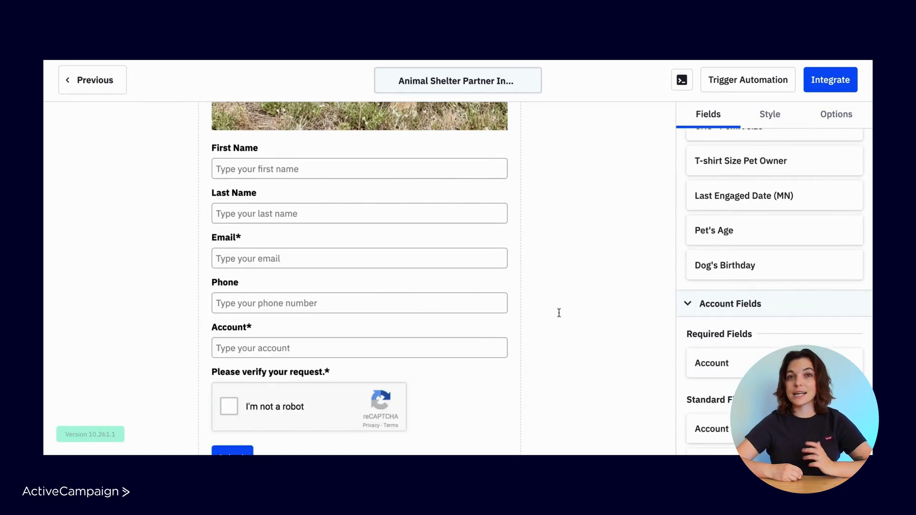
scroll(773, 286, down, 2)
drag(711, 365, 417, 351)
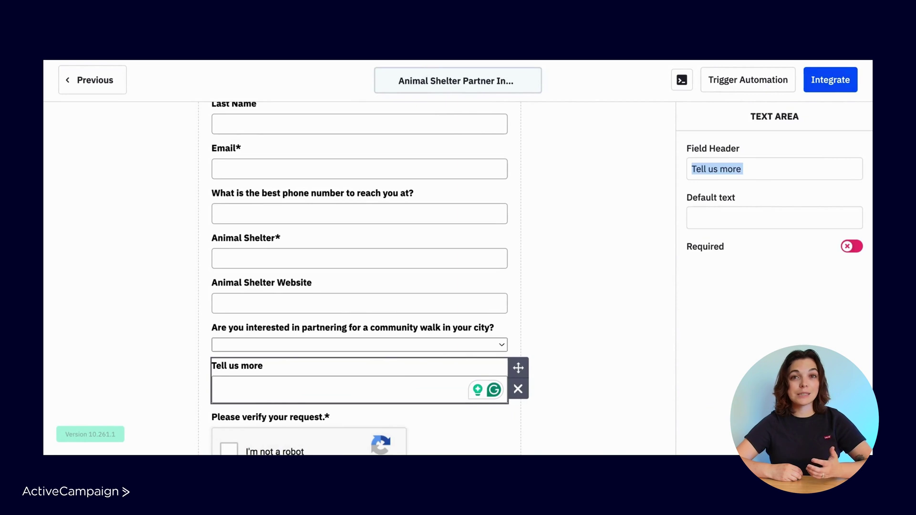
text(Anything else)
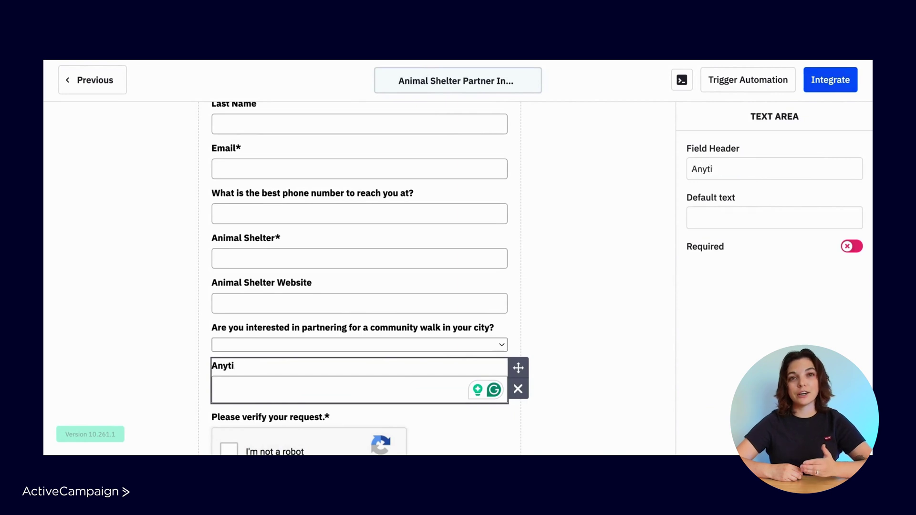
text( you would like to share?)
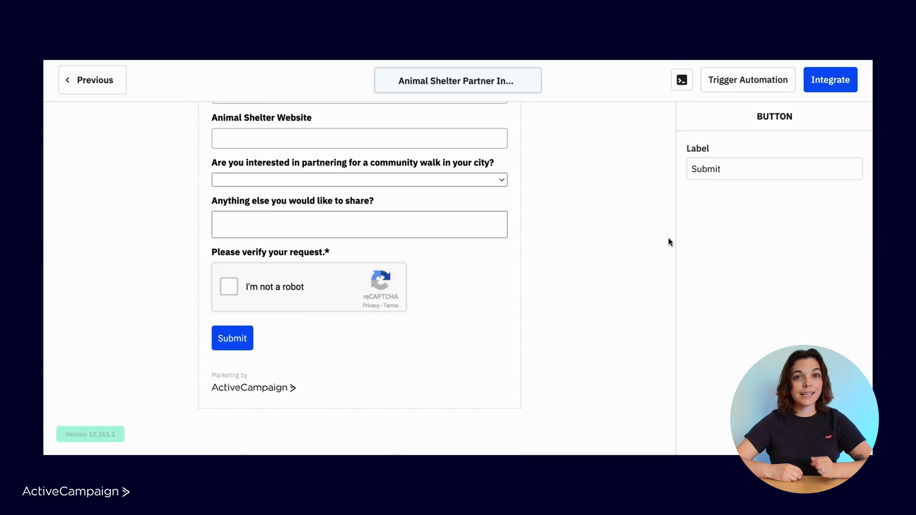
Step: Relabel the submit button from Submit to 'Let's Connect'
click(722, 169)
double_click(722, 169)
text(Let's Connect)
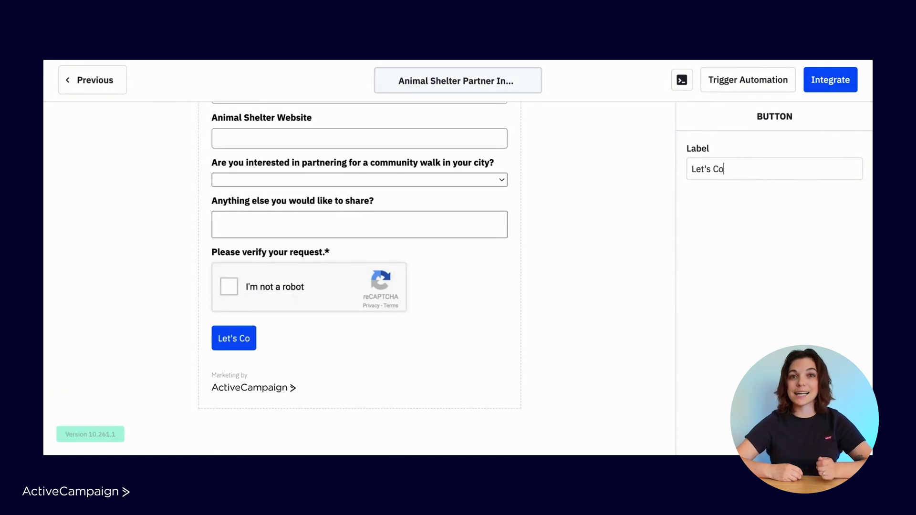
click(579, 251)
click(770, 116)
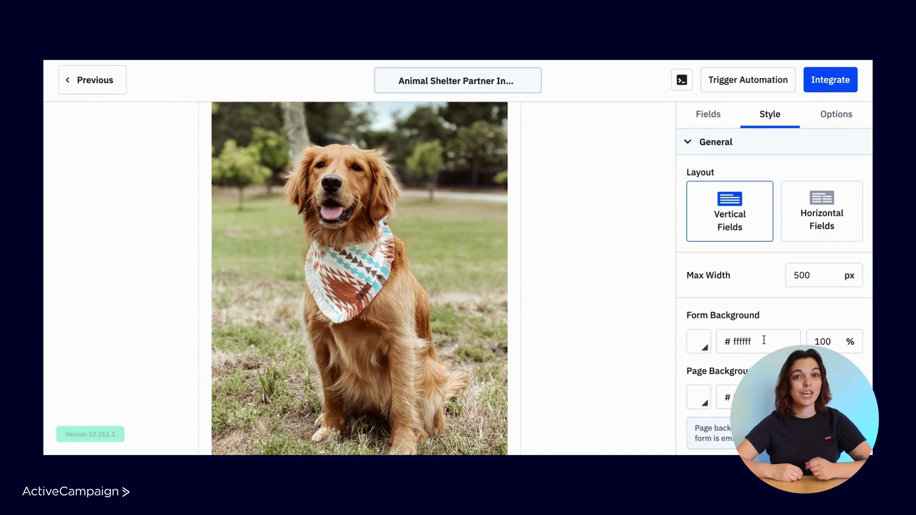
Step: Set the form background colour to #8db49d
double_click(740, 342)
text(8db49d)
scroll(741, 350, down, 1)
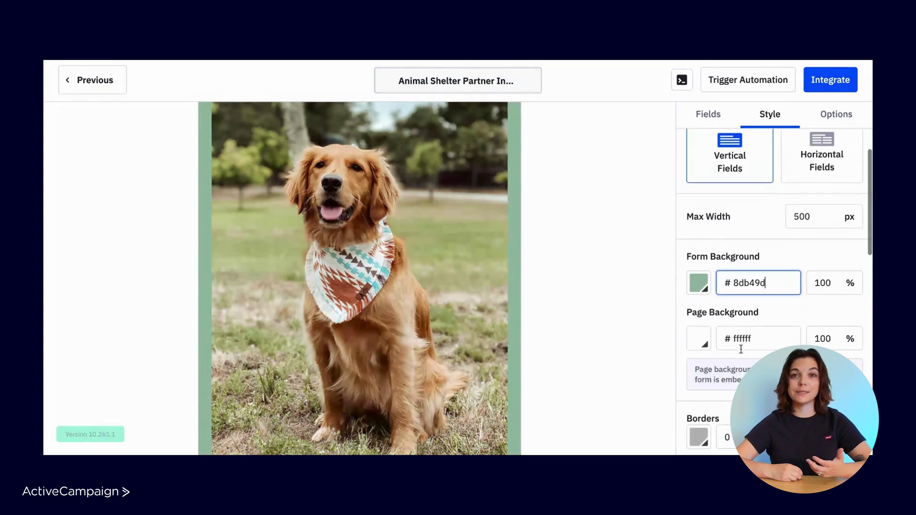
scroll(774, 287, down, 2)
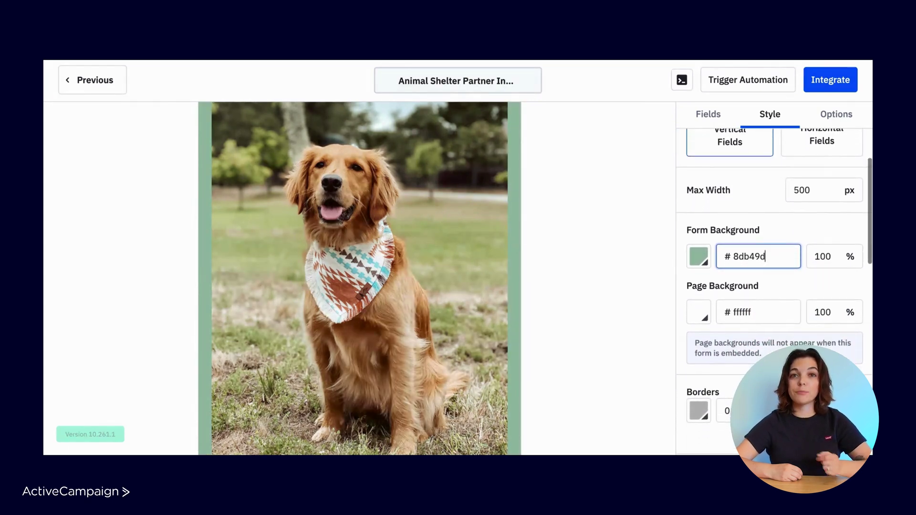
scroll(726, 356, down, 1)
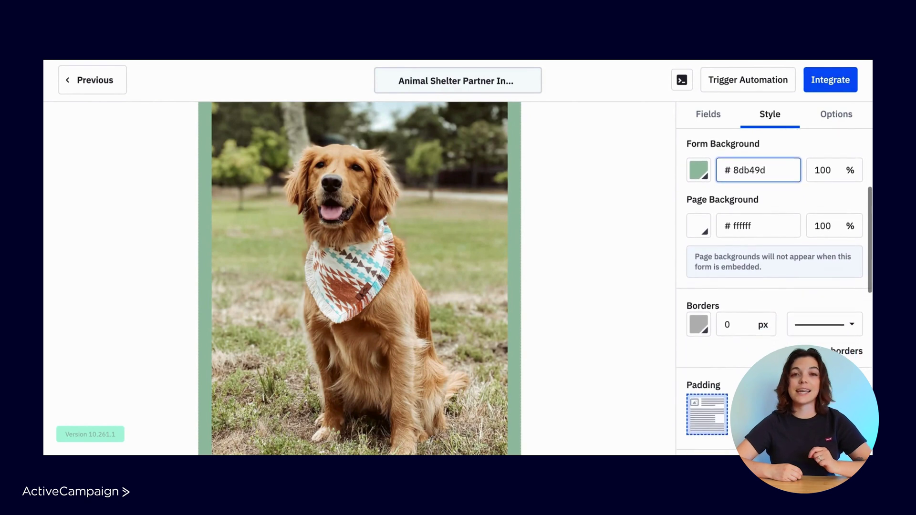
scroll(819, 333, down, 1)
scroll(819, 334, down, 2)
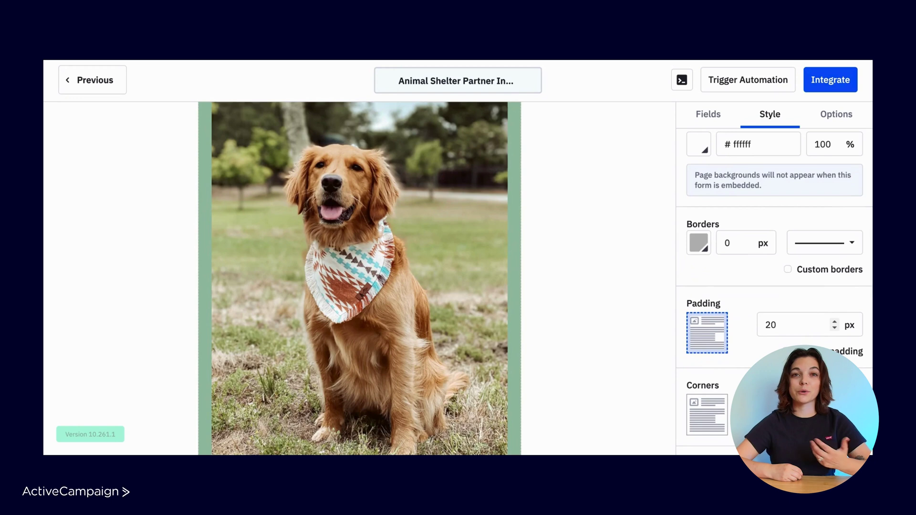
scroll(711, 360, down, 5)
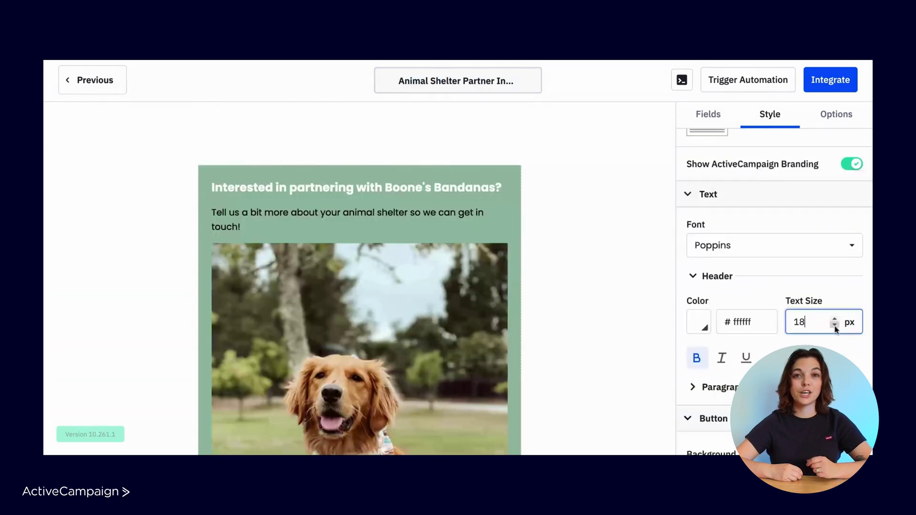
scroll(711, 360, down, 1)
Step: Change the paragraph text colour from 000000 to white (ffffff)
click(697, 343)
scroll(697, 346, down, 1)
double_click(754, 349)
text(fffff)
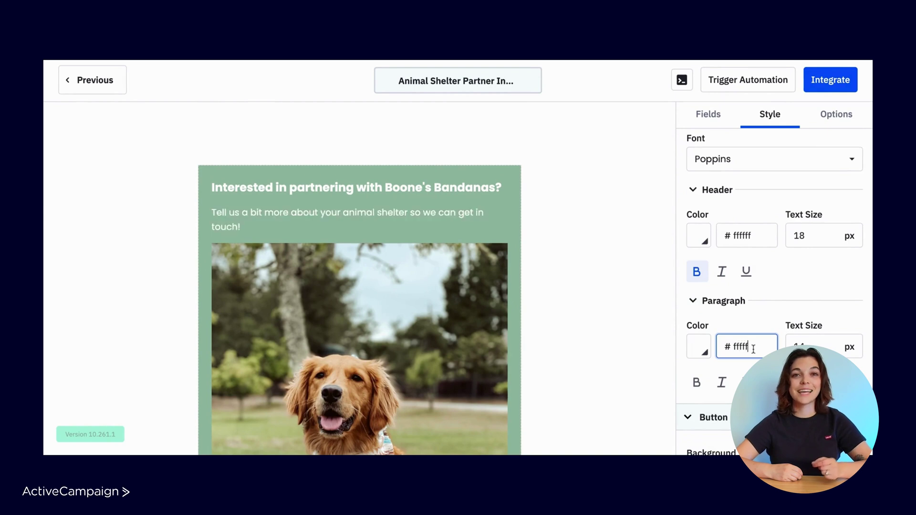
text(f)
scroll(754, 349, down, 3)
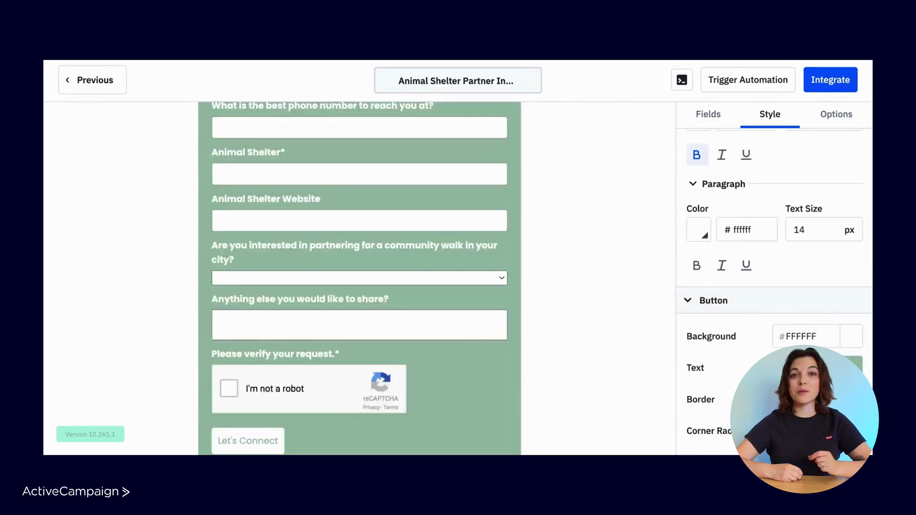
scroll(750, 368, down, 2)
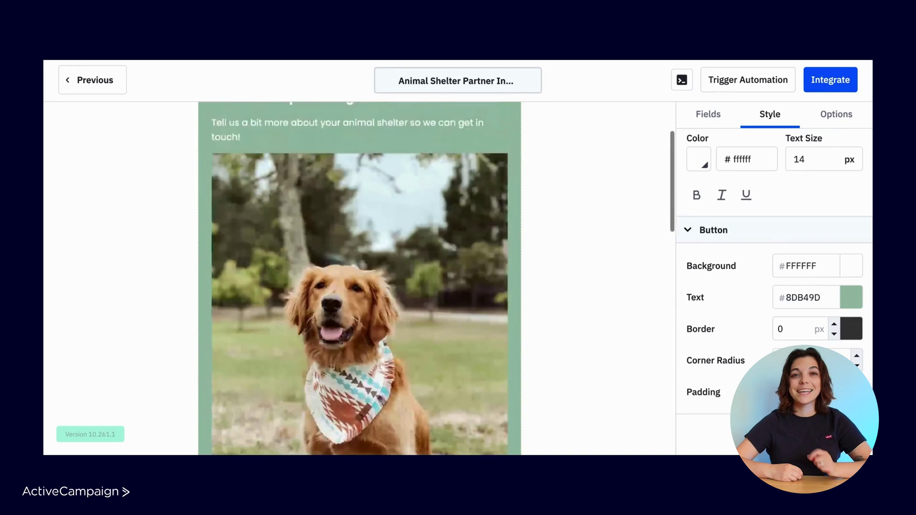
click(834, 116)
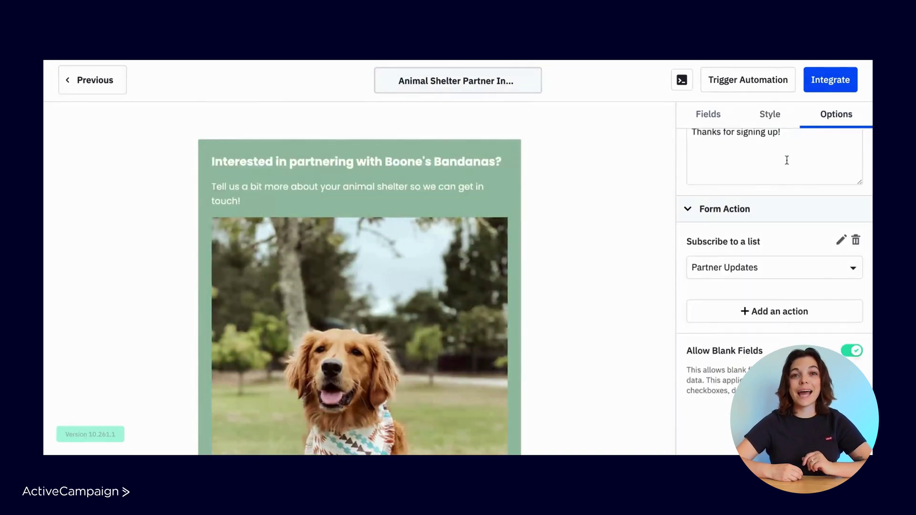
Step: Set On Submit to Open URL with boonesbandanas.com instead of a thank-you message
scroll(787, 160, up, 2)
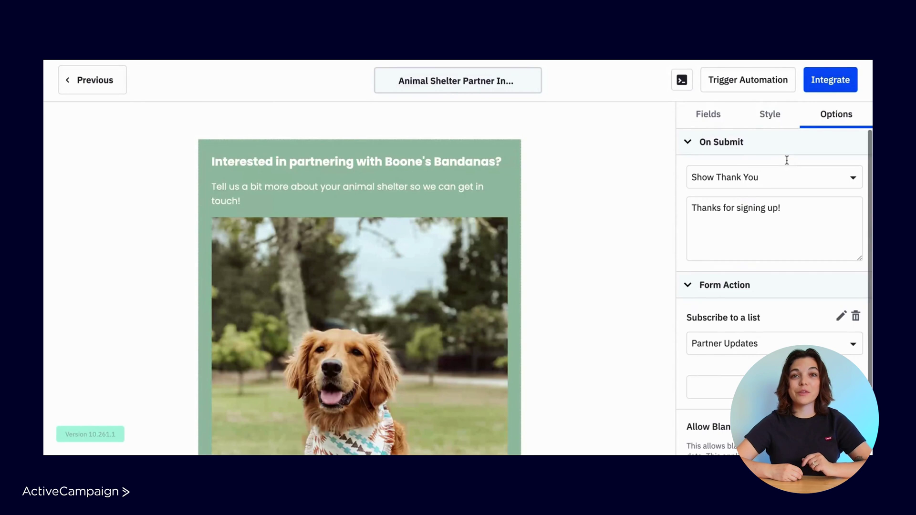
click(786, 230)
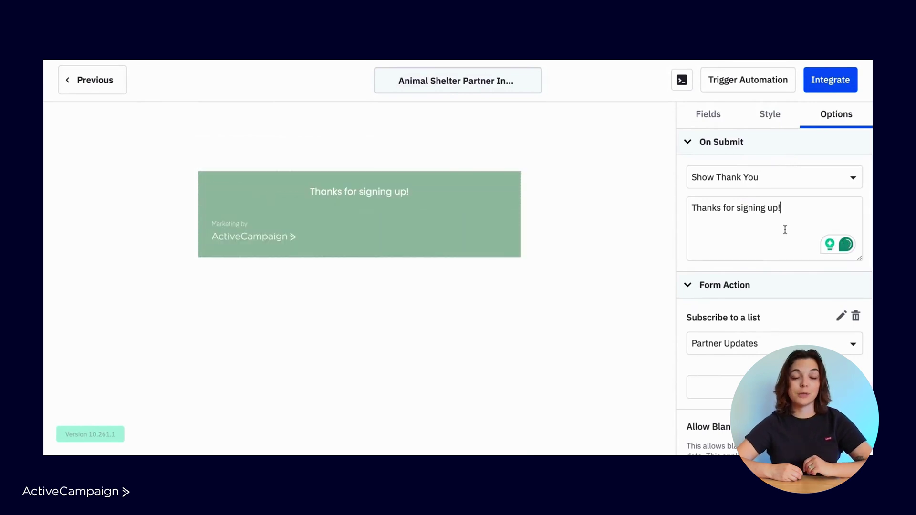
click(789, 178)
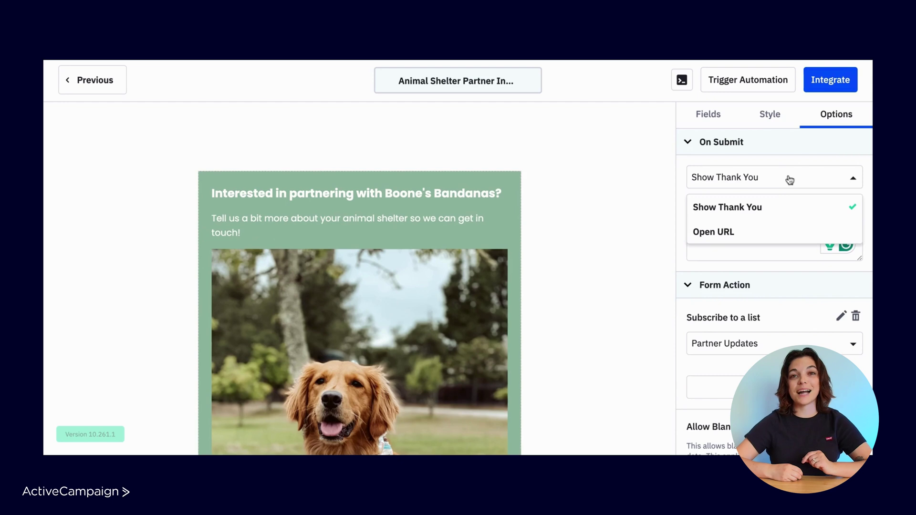
click(774, 232)
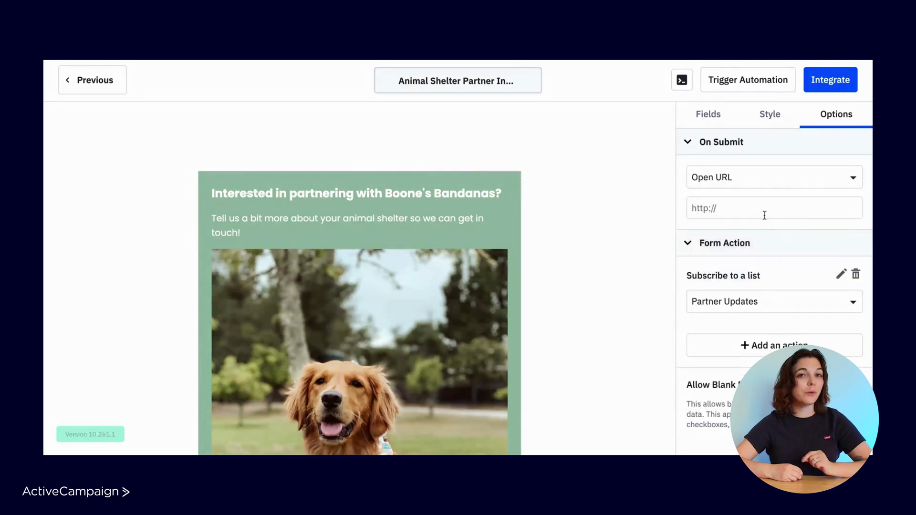
text(boon)
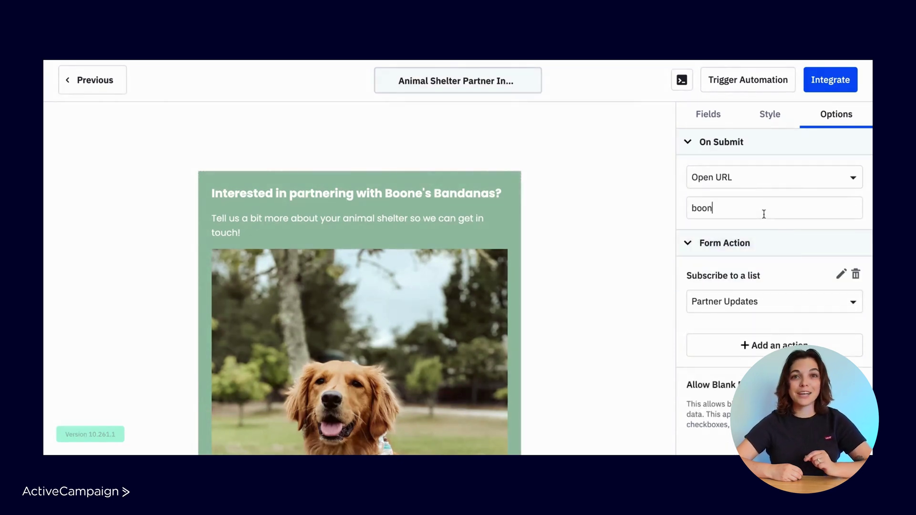
text(esbandanas.com)
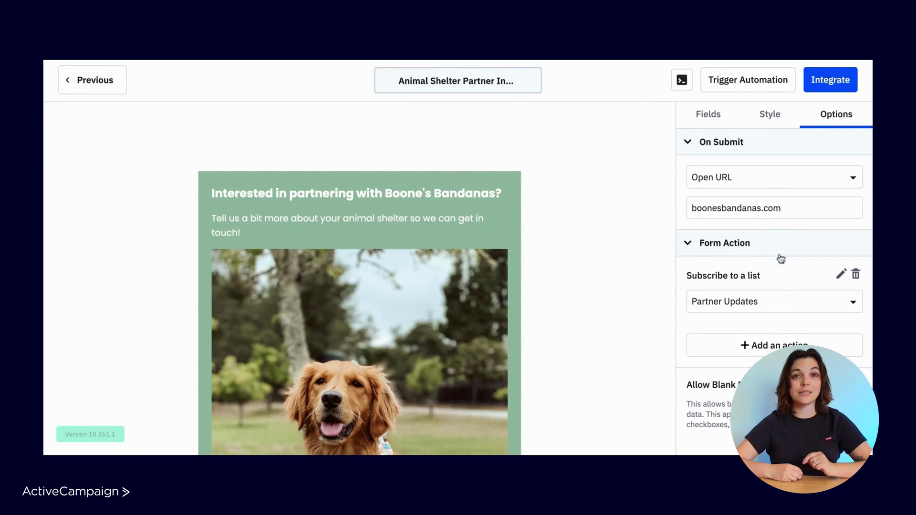
click(794, 273)
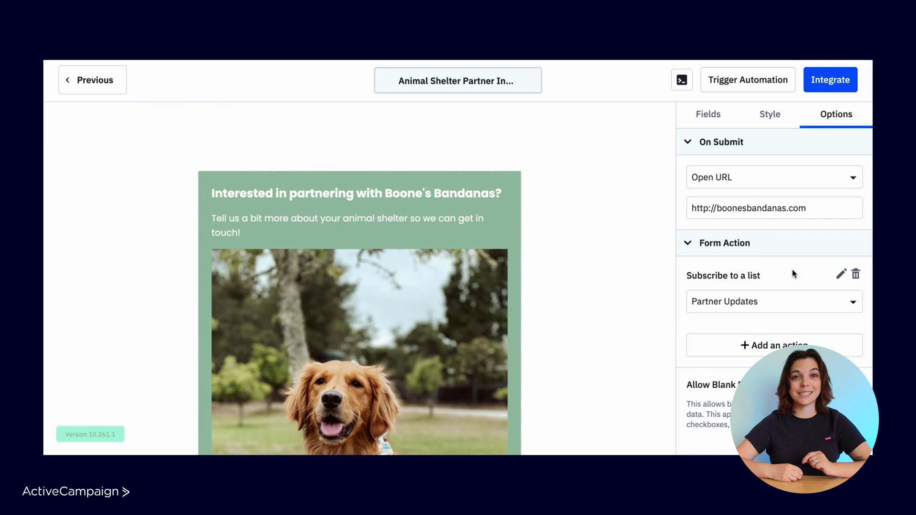
Step: Review the Subscribe to Partner Updates form action and save it
scroll(793, 274, down, 1)
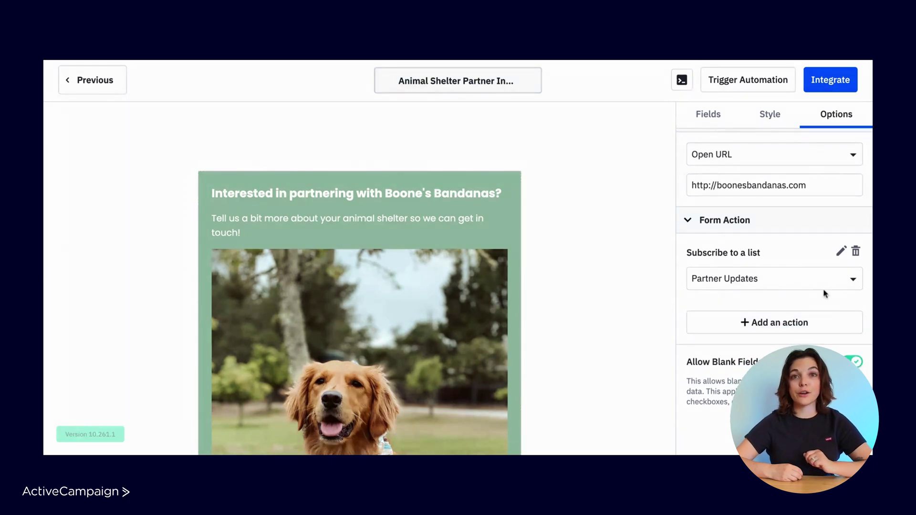
click(840, 253)
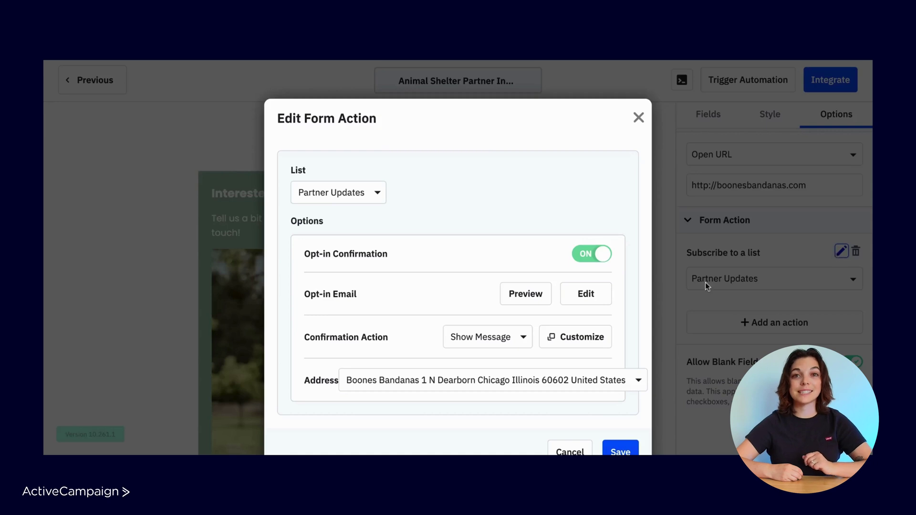
scroll(640, 290, down, 1)
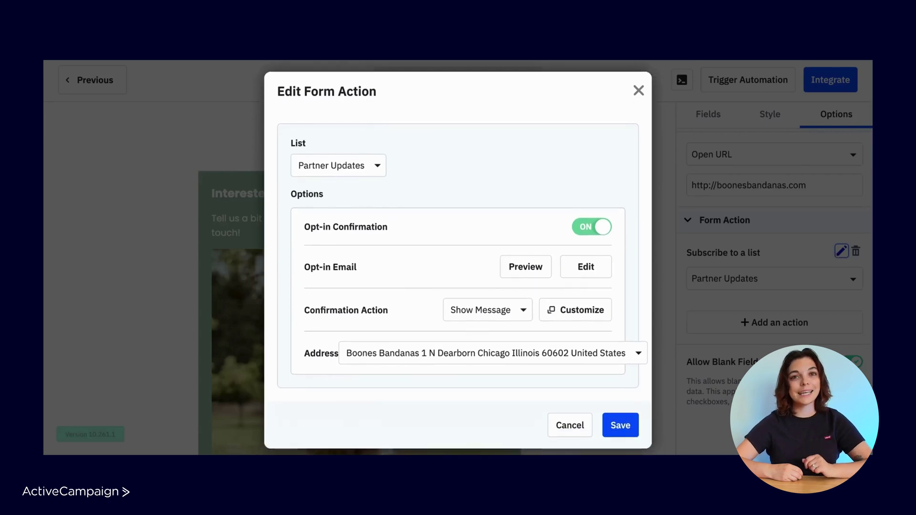
click(626, 418)
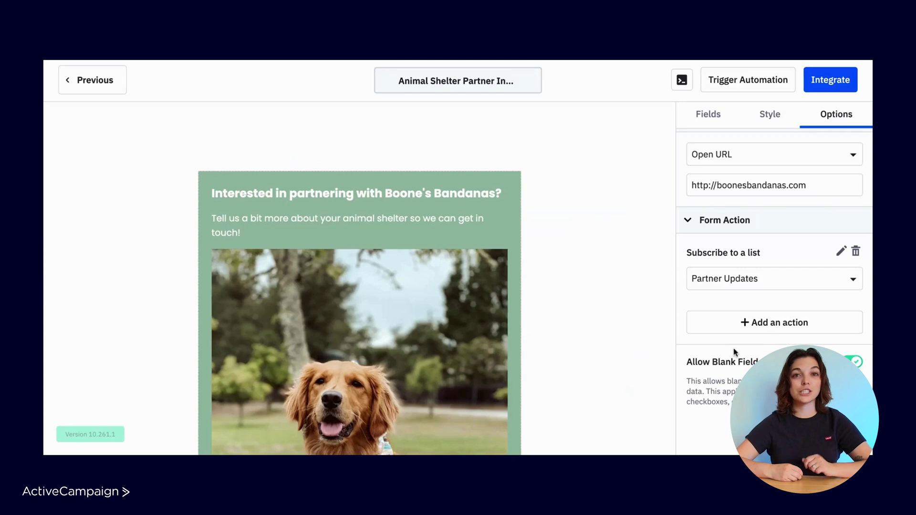
Step: Open the Integrate Your Form page and look over its embed options
click(831, 80)
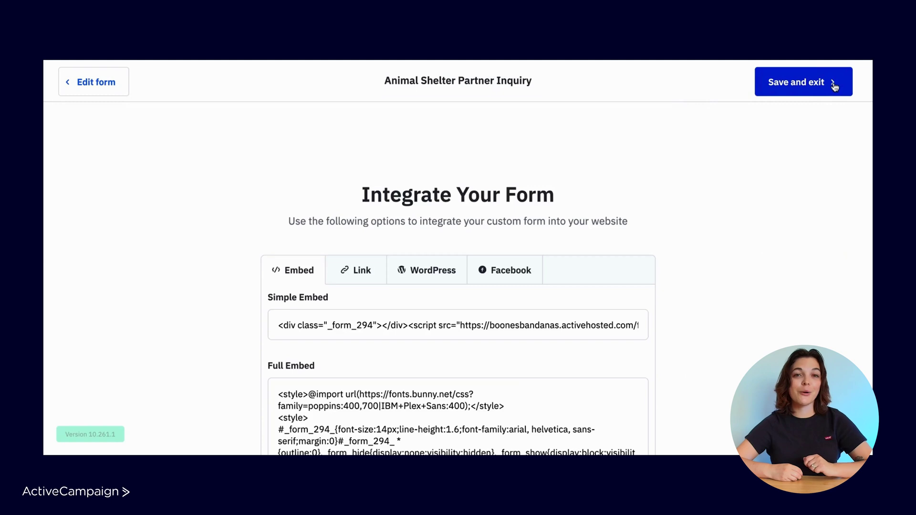
scroll(694, 283, down, 3)
scroll(693, 284, down, 1)
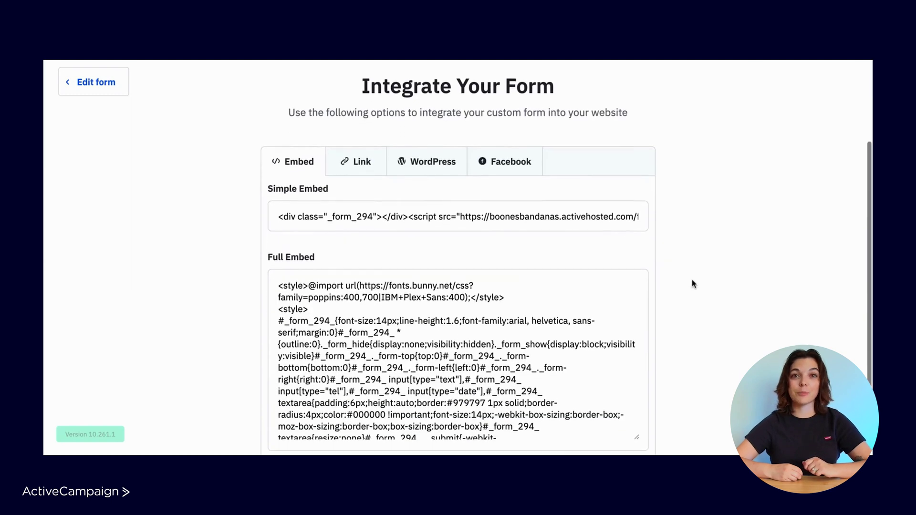
scroll(694, 283, up, 1)
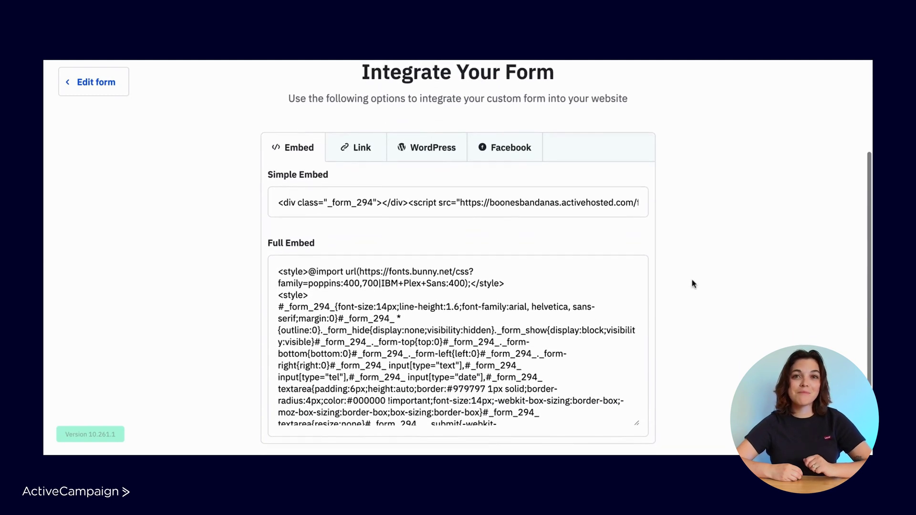
scroll(694, 283, up, 2)
scroll(694, 283, down, 1)
scroll(693, 284, down, 1)
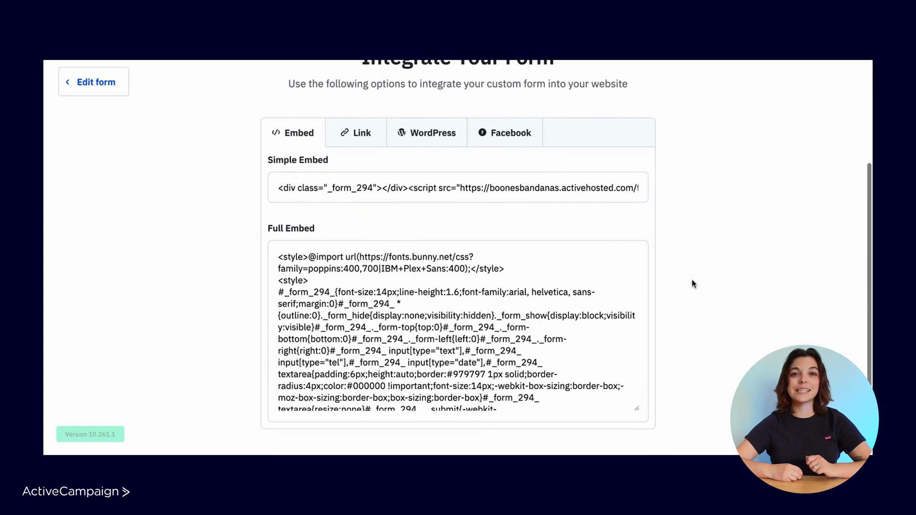
scroll(694, 283, up, 1)
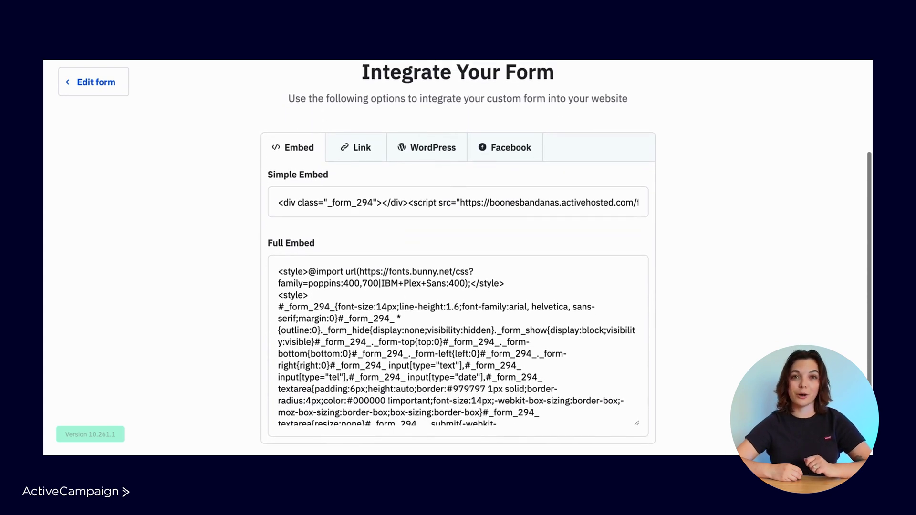
Step: Select the Simple Embed code, then view the /f/294 shareable link and WordPress option
click(623, 215)
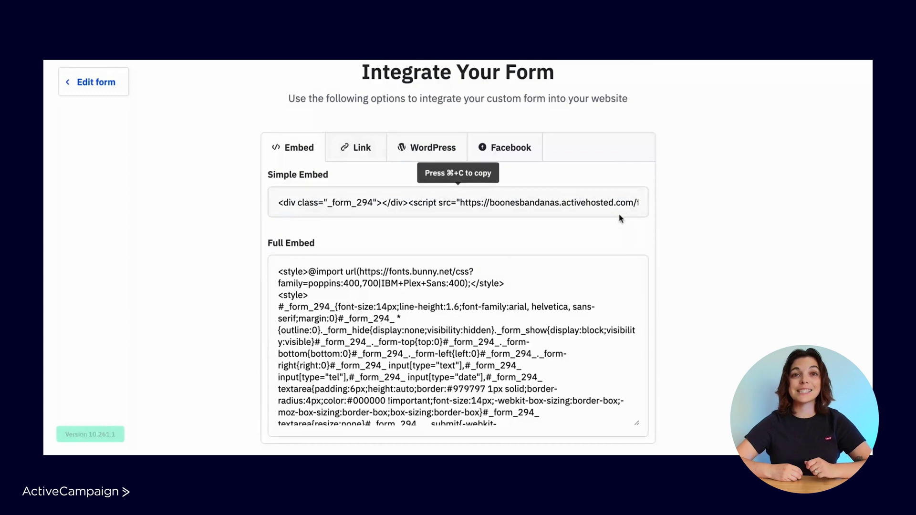
scroll(639, 227, up, 1)
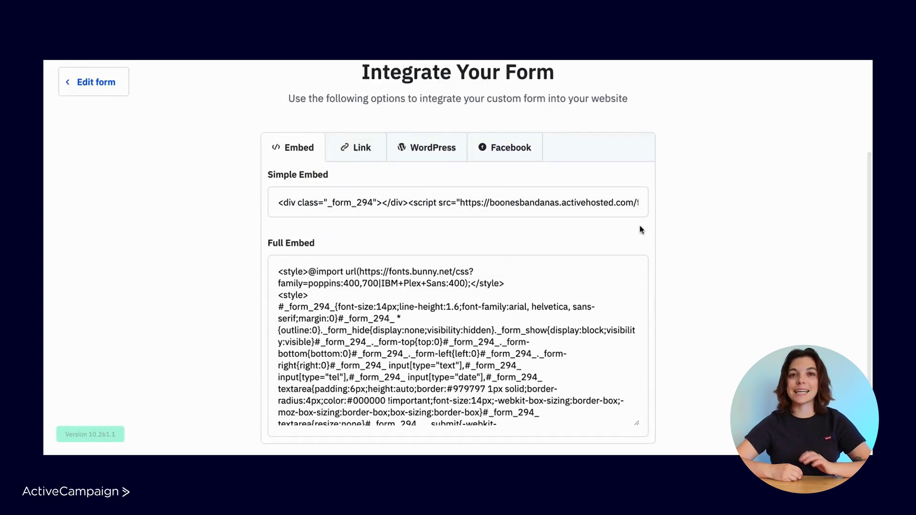
click(615, 213)
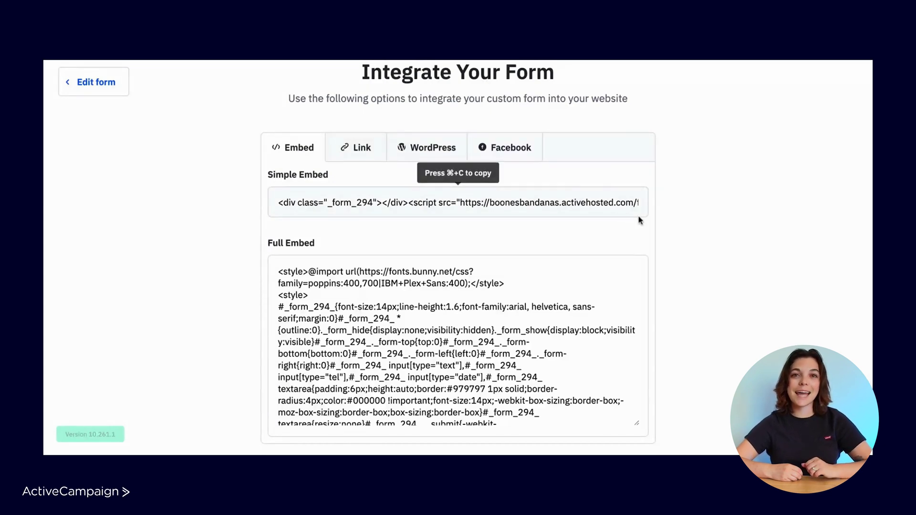
click(482, 213)
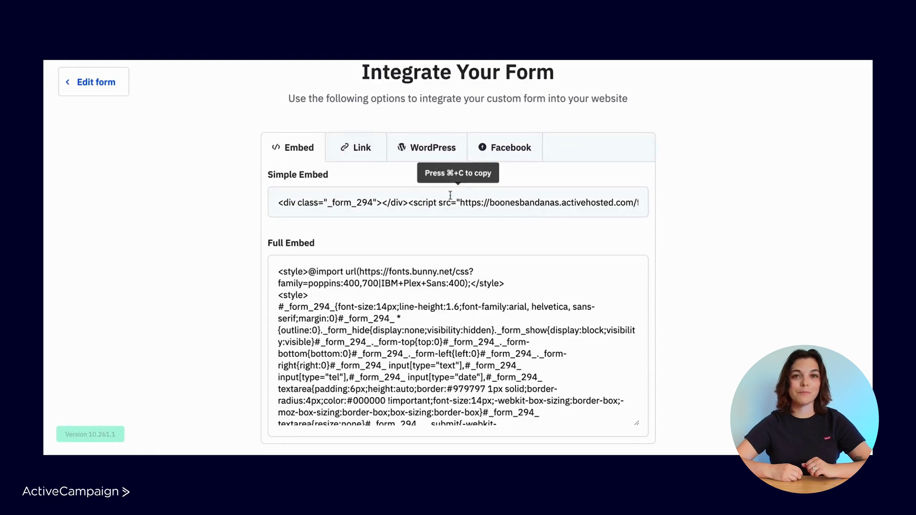
click(371, 155)
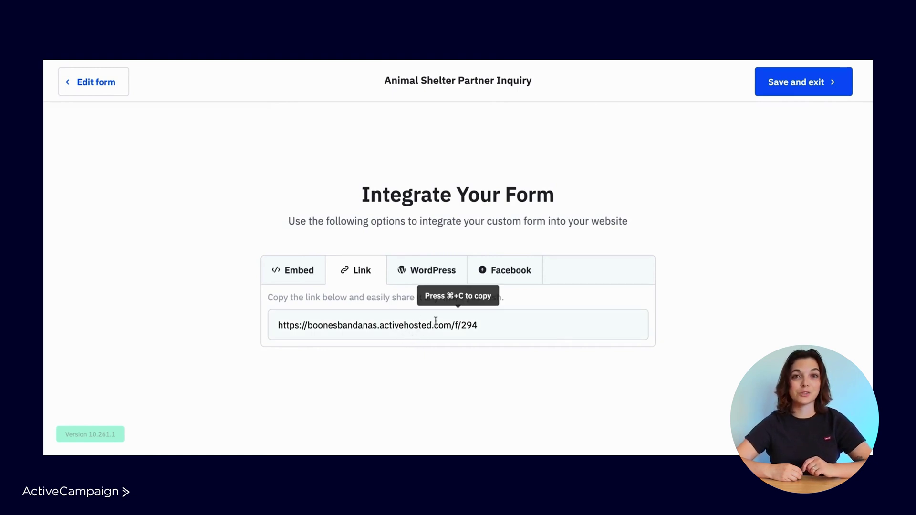
click(433, 272)
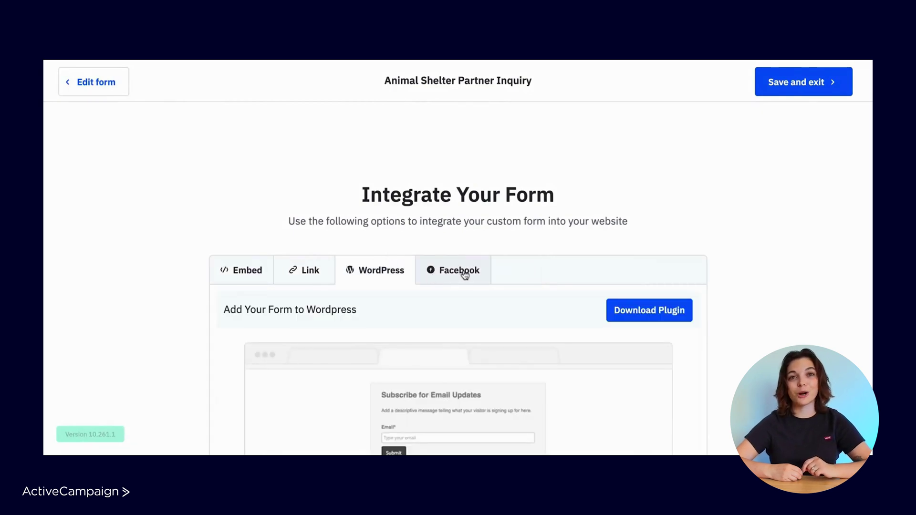